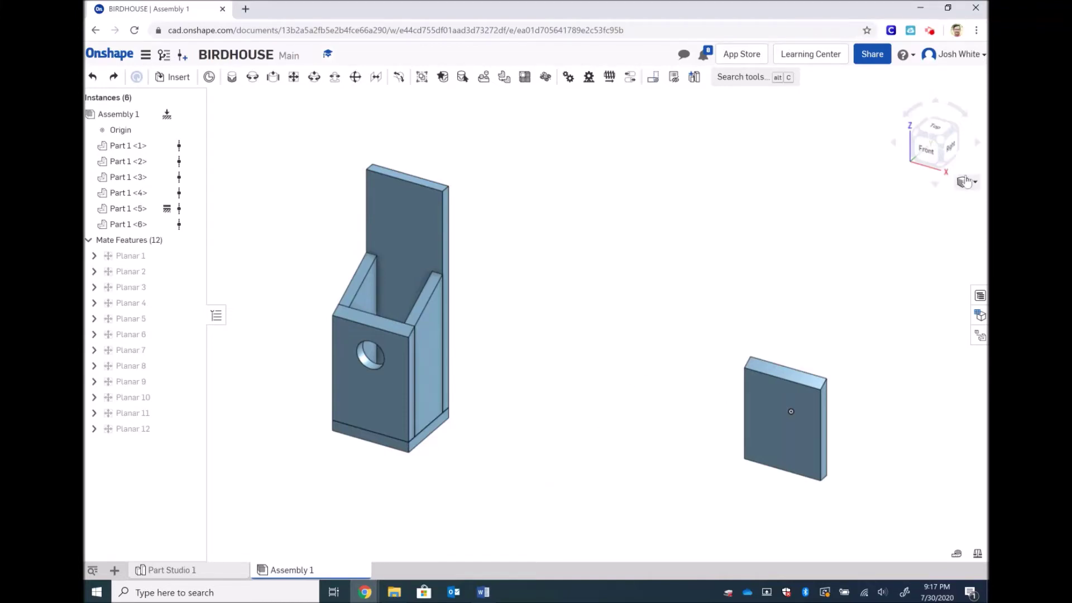
Step: Drag the loose plate beside the birdhouse body and check its position from the Right view
click(778, 425)
drag(778, 424, 593, 316)
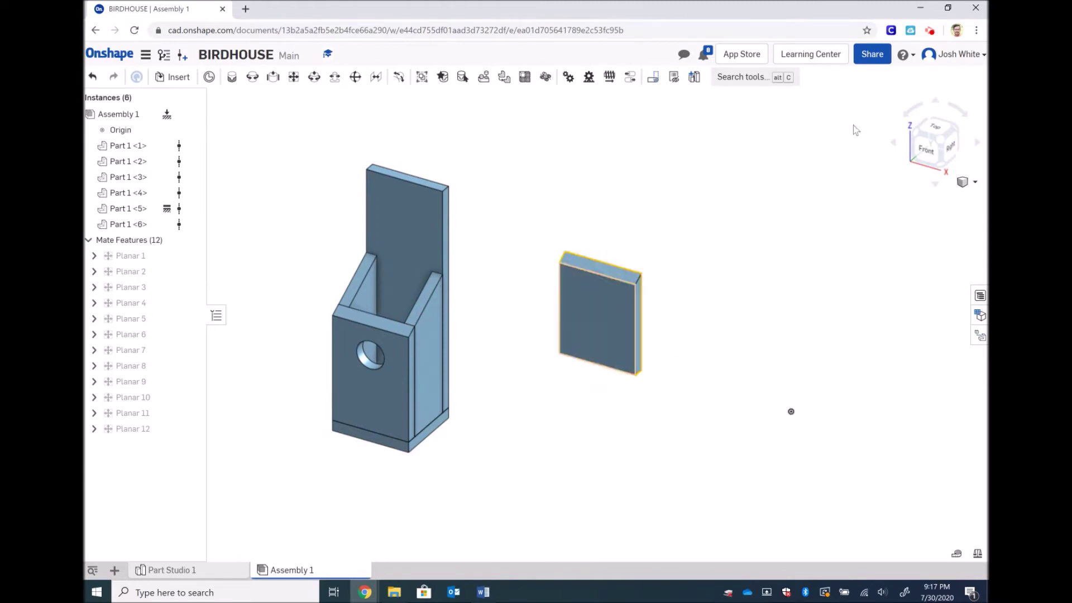
click(952, 146)
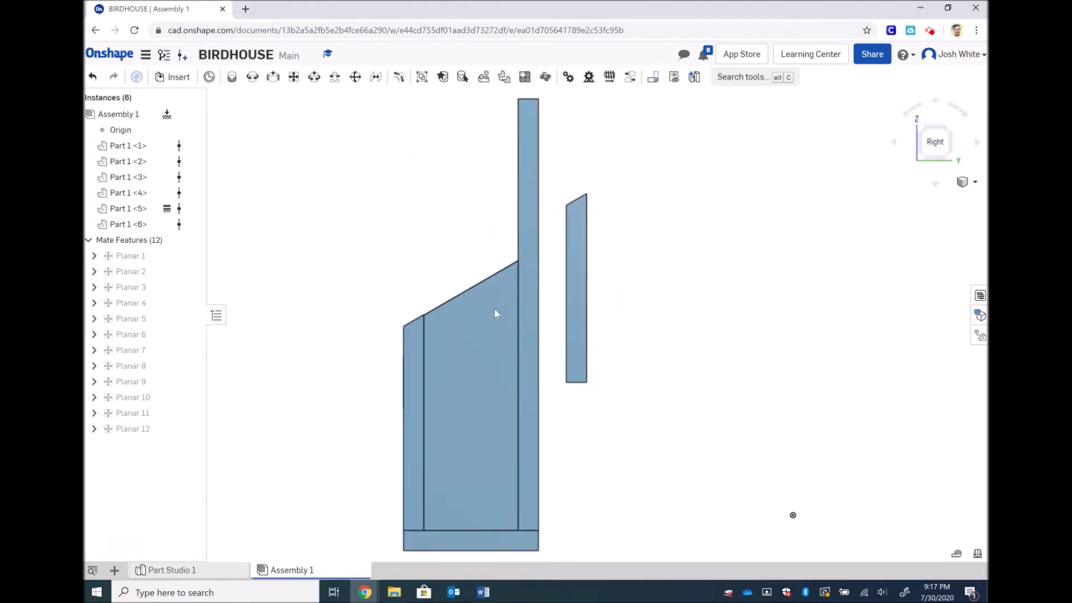
click(494, 308)
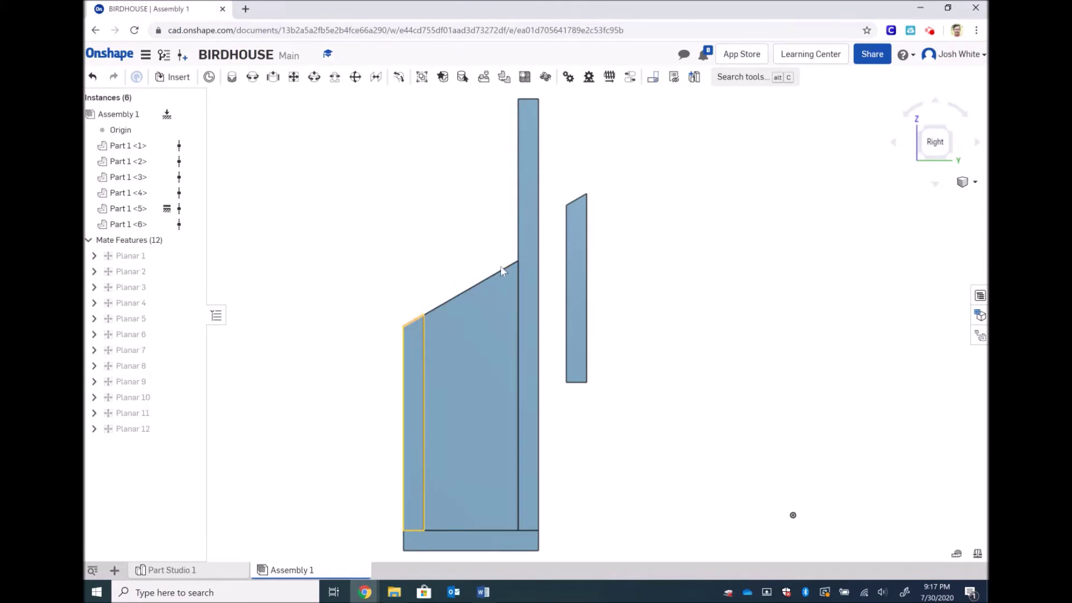
click(726, 188)
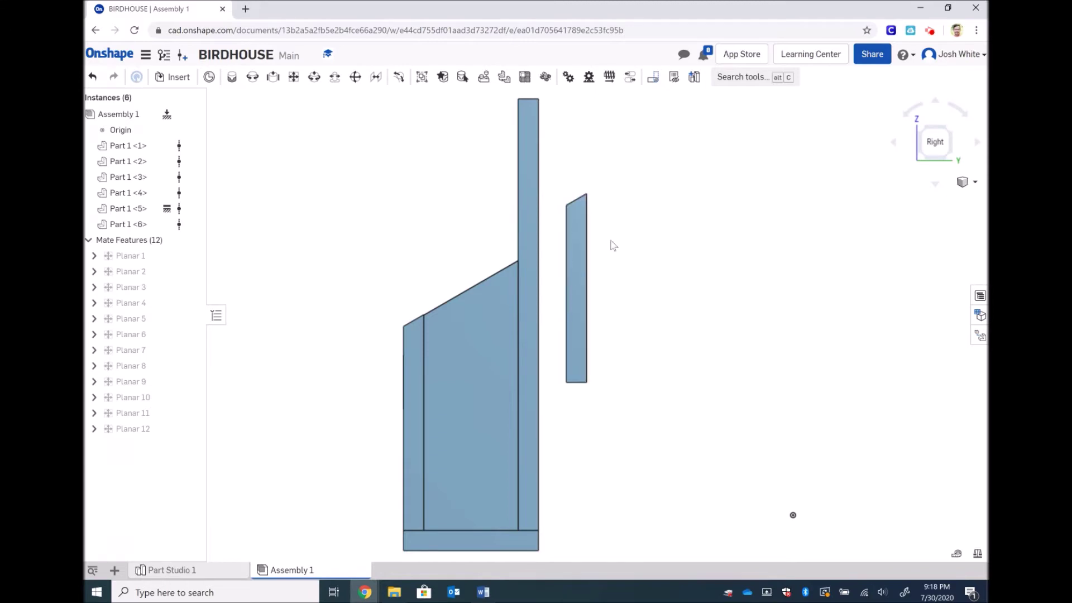
click(920, 128)
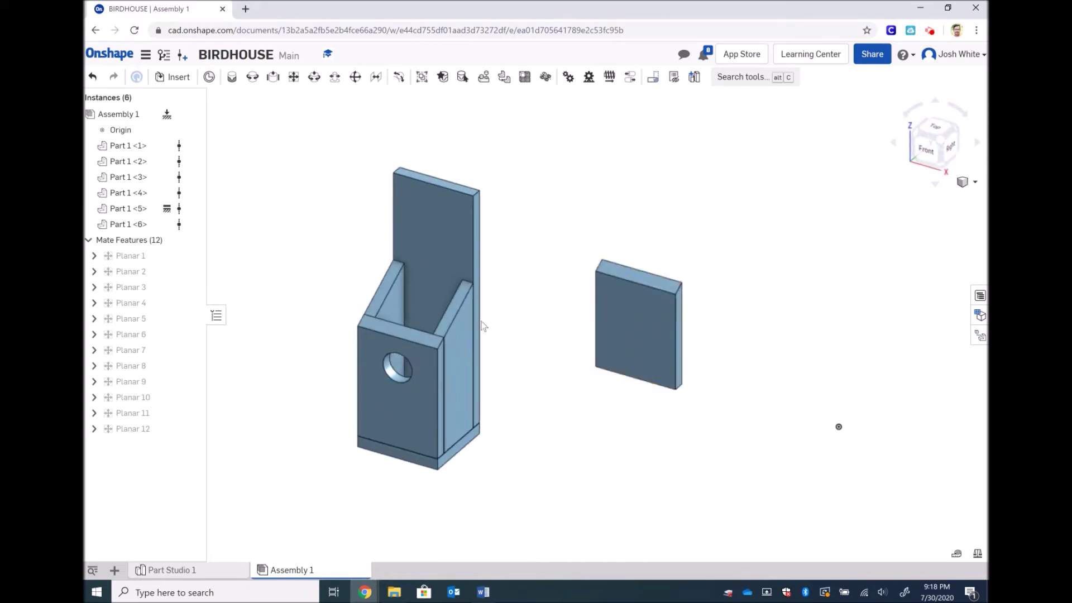
scroll(446, 312, up, 3)
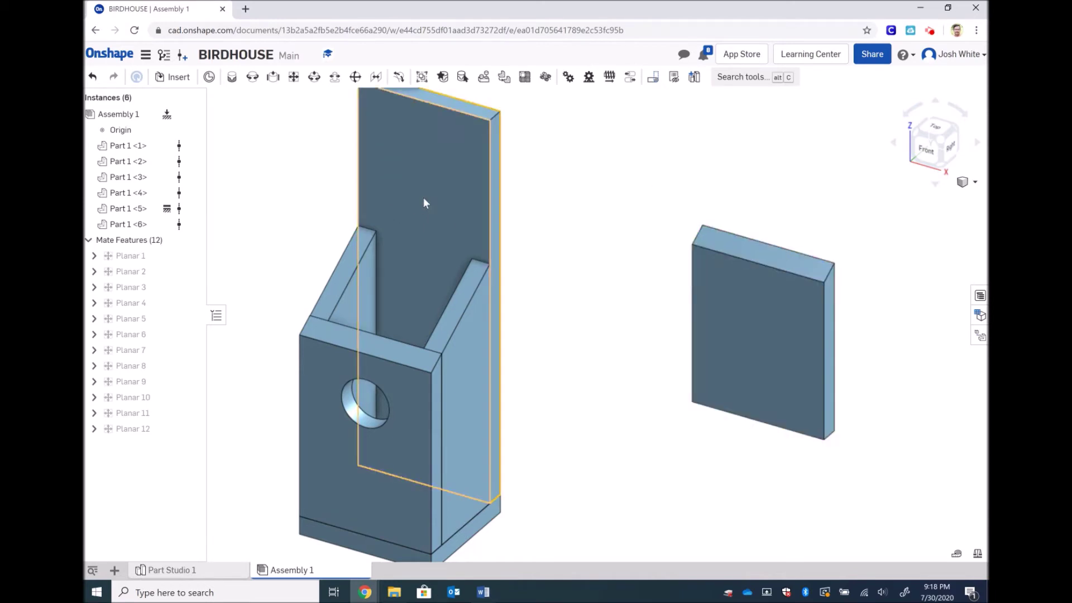
Step: Planar-mate the loose plate's connector to the connector on the side piece's sloped top
click(293, 76)
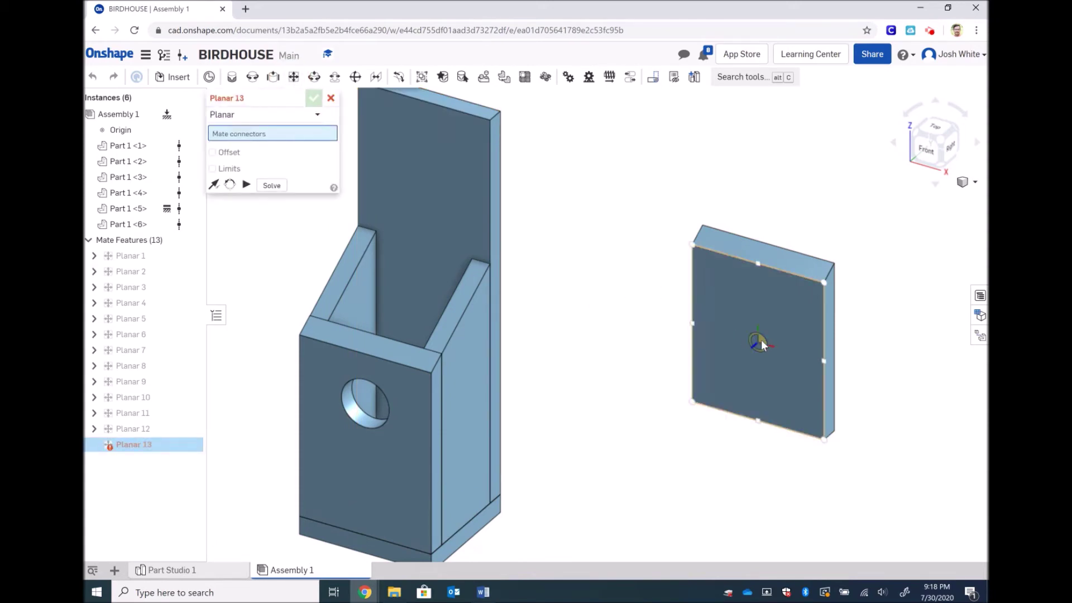
click(761, 340)
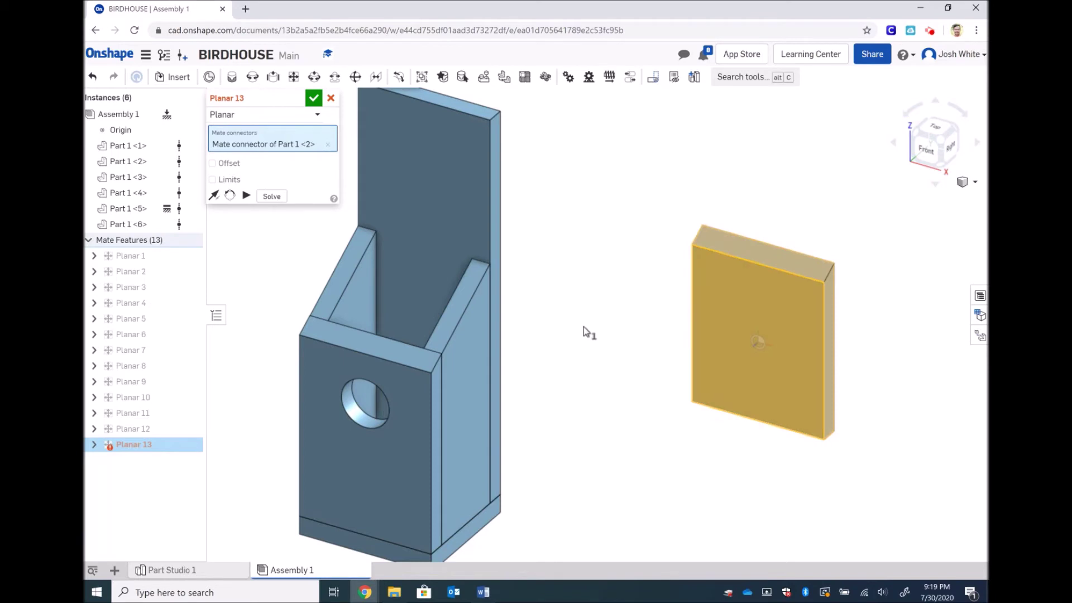
scroll(584, 330, up, 1)
scroll(584, 329, up, 1)
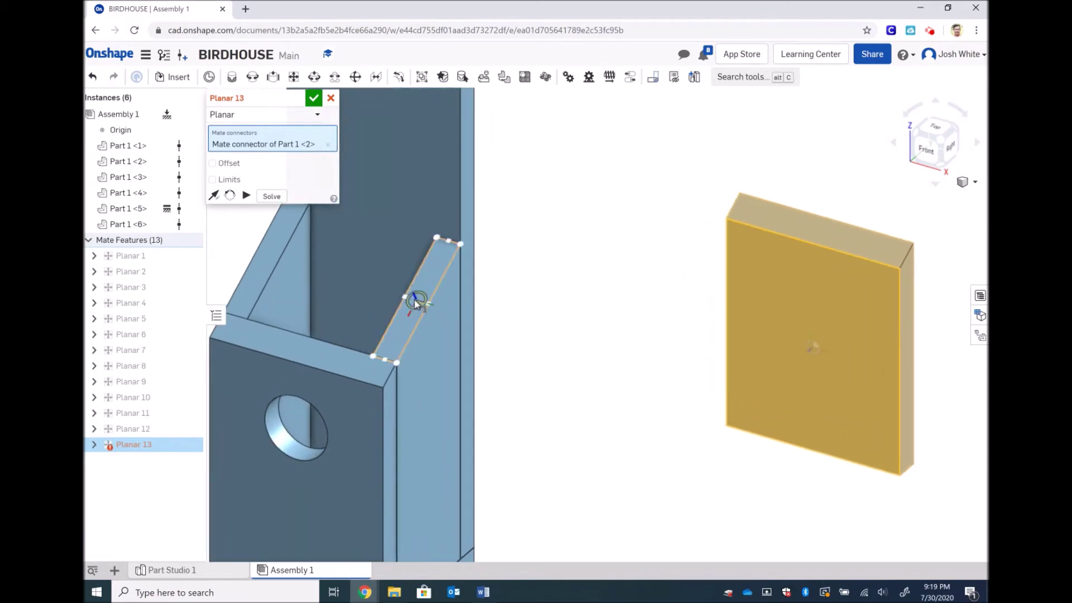
click(414, 304)
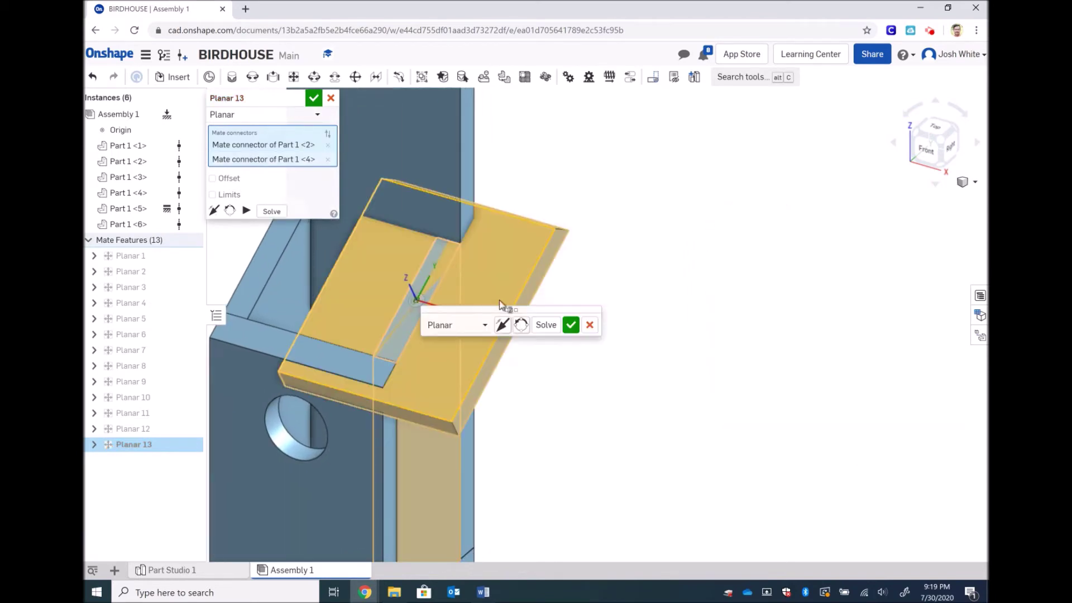
click(570, 324)
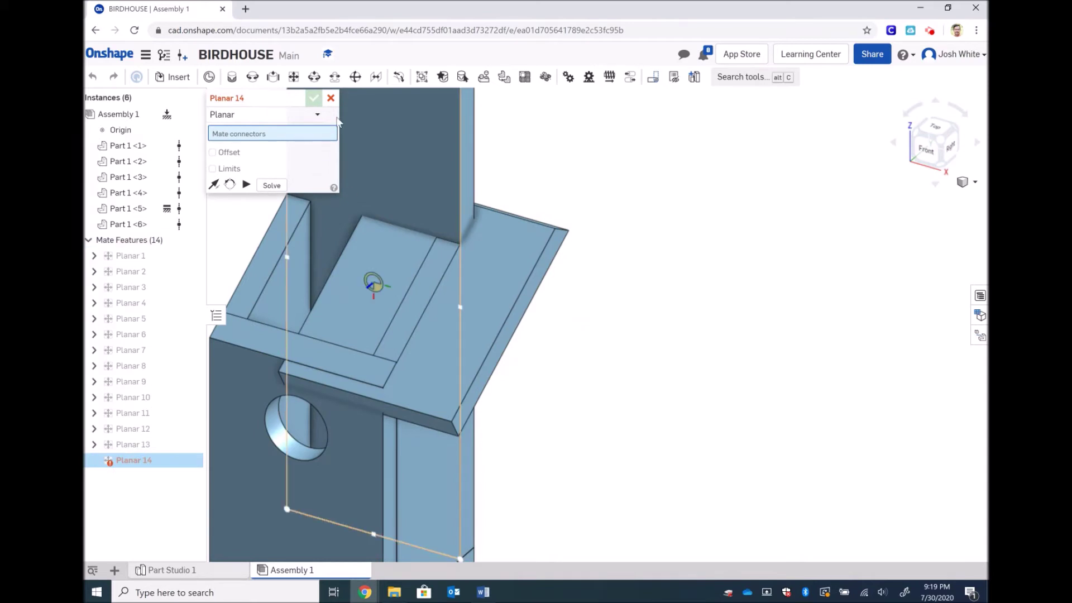
click(331, 98)
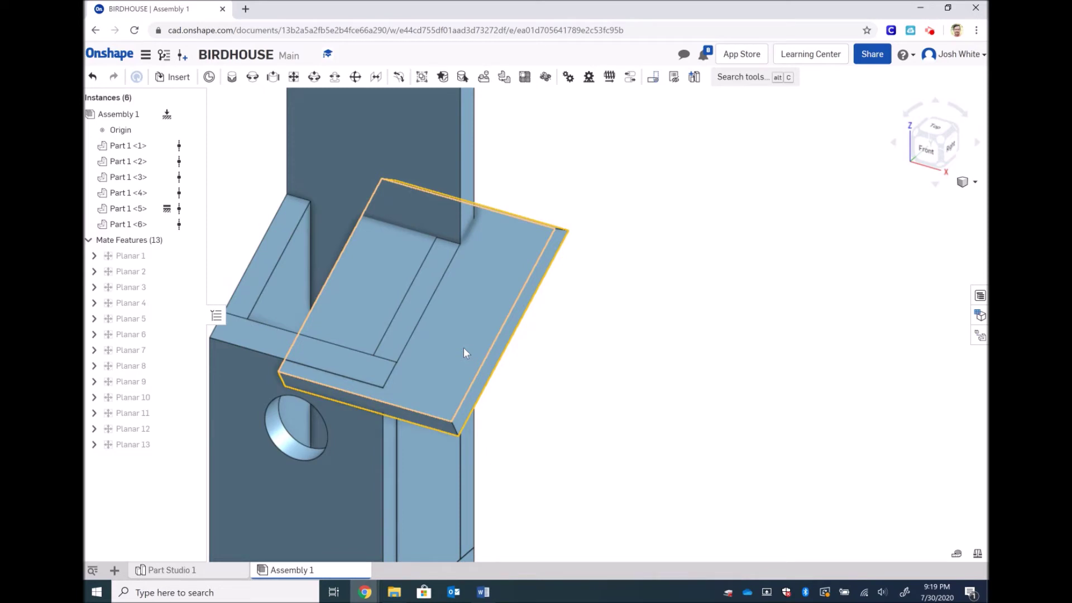
Step: Edit Planar 13 to flip the roof plate outward, confirm it, and swing the roof over the front
double_click(126, 445)
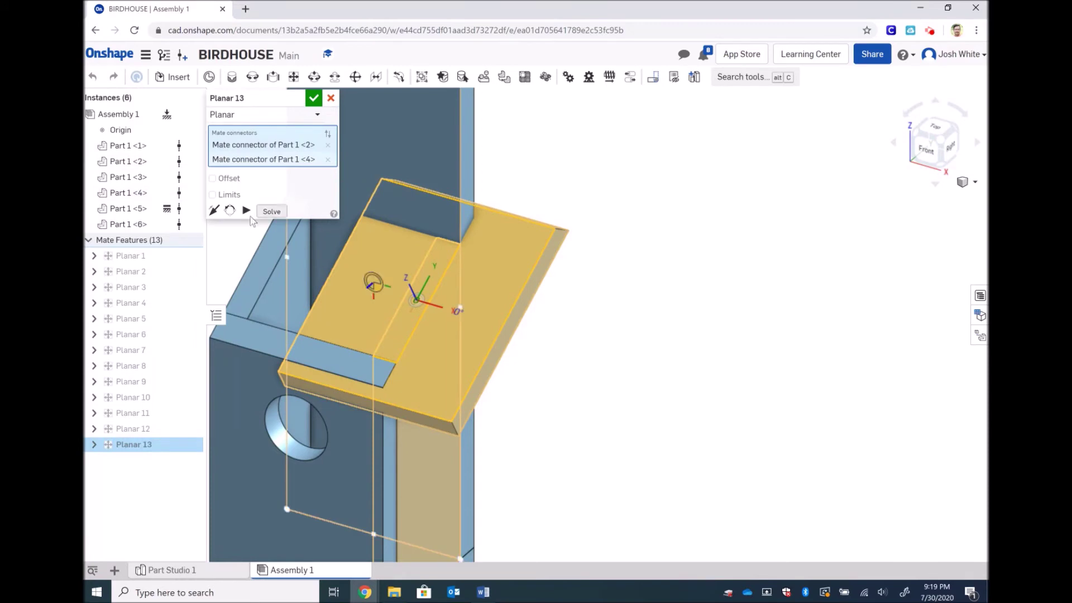
click(214, 211)
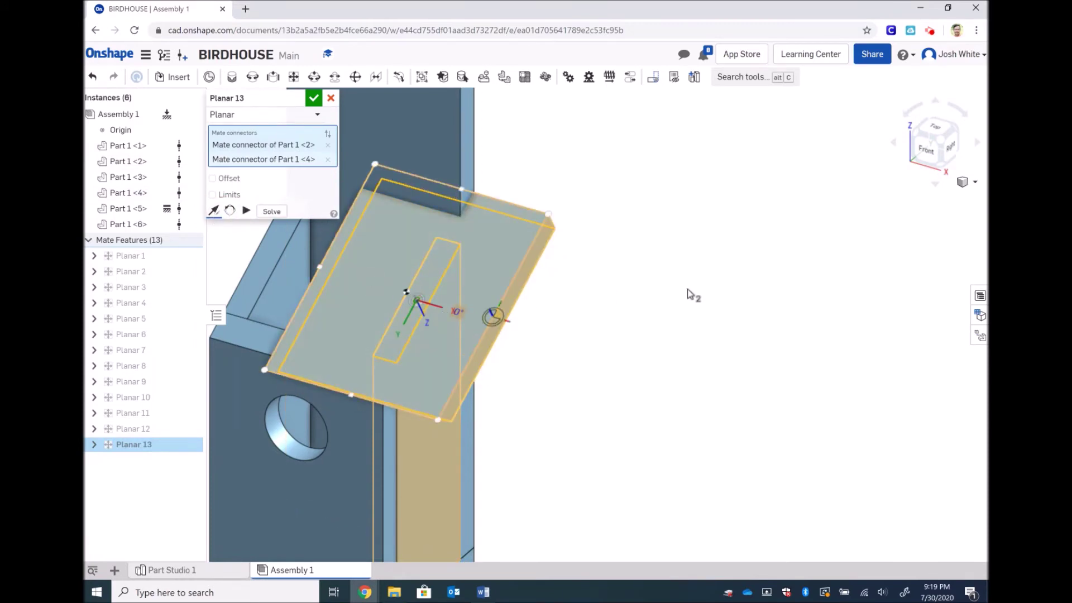
click(951, 150)
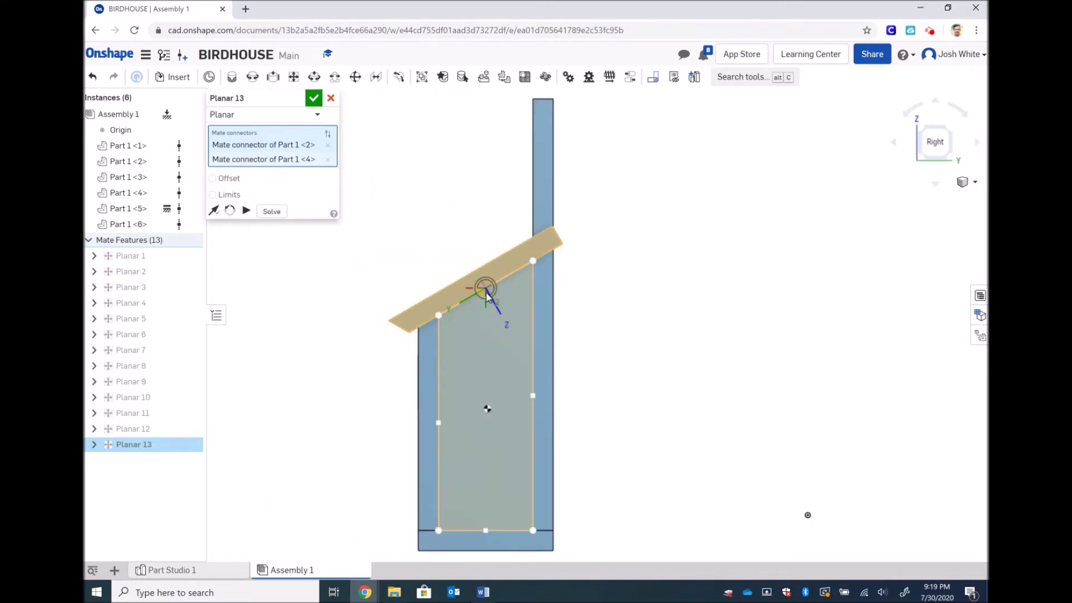
click(923, 134)
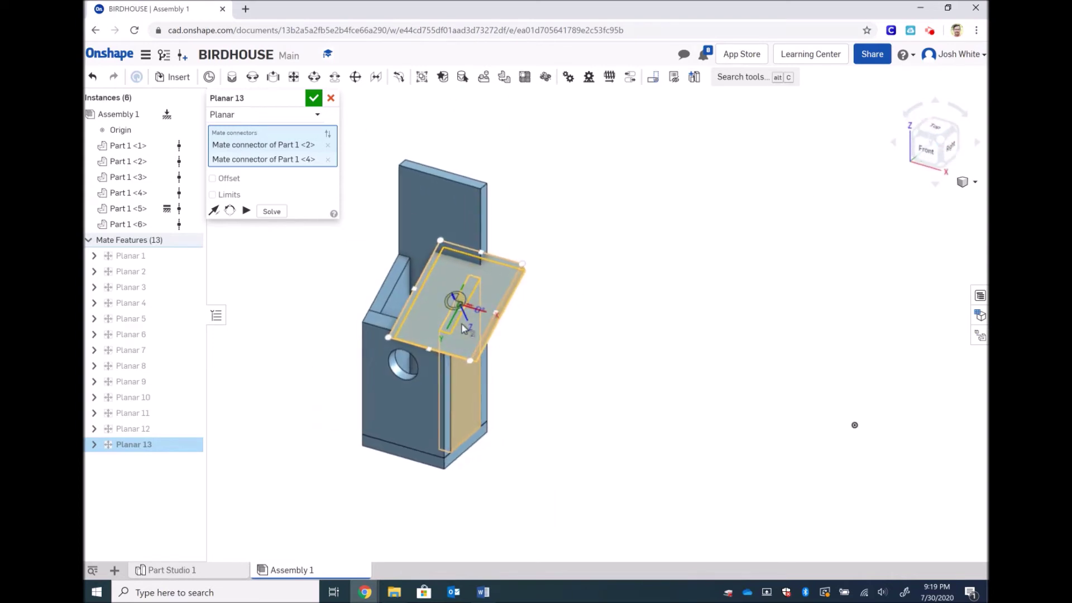
scroll(463, 328, up, 3)
click(314, 99)
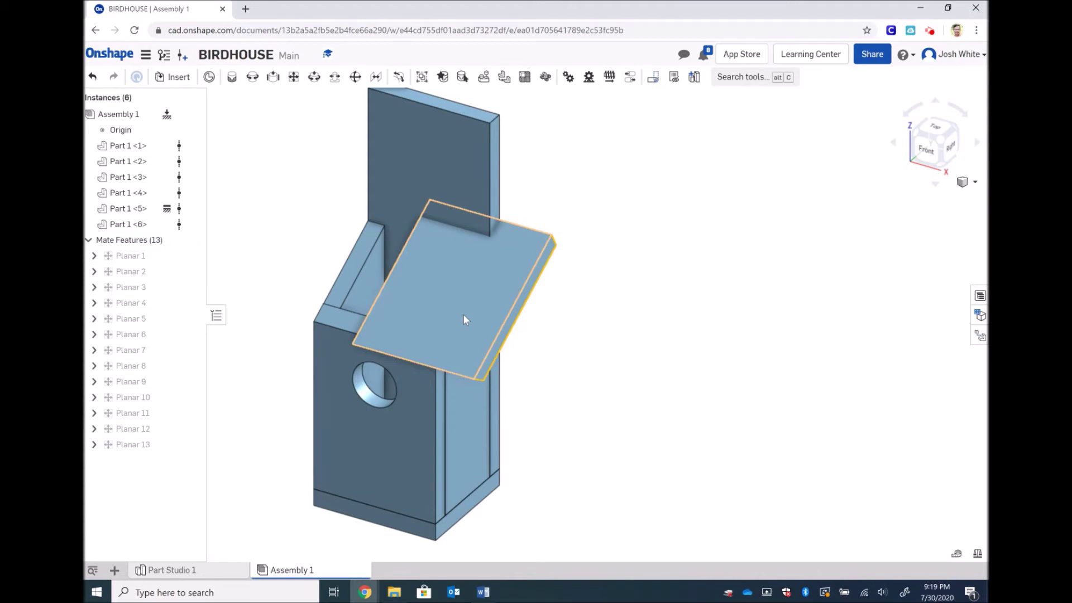
drag(463, 320, 343, 356)
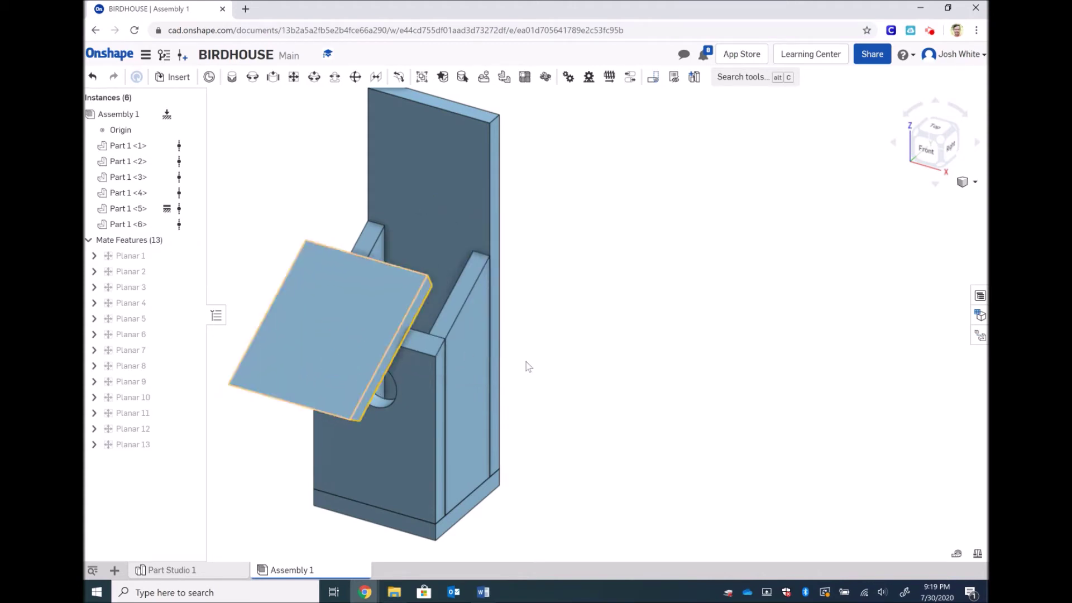
click(951, 148)
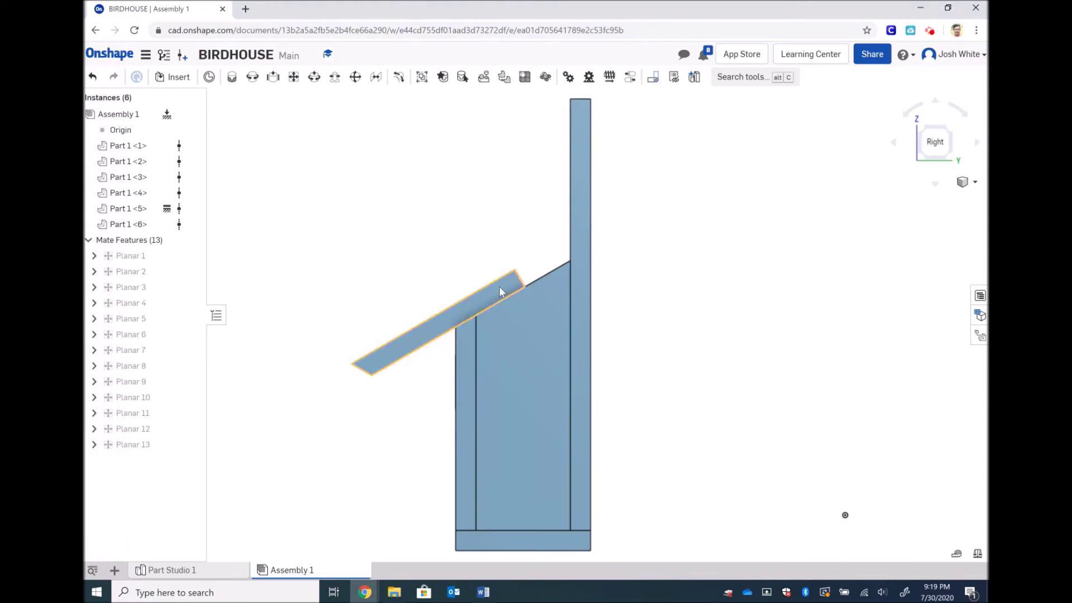
click(973, 183)
click(938, 200)
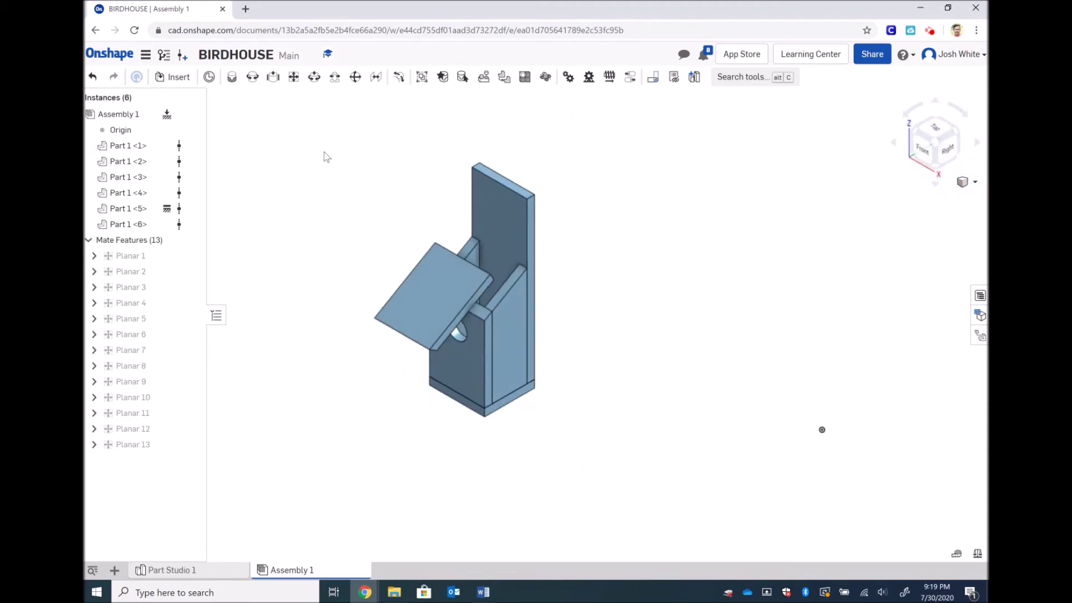
Step: Create Planar 14 between the roof's lower-edge connector and the side piece's connector, primary axis flipped
click(294, 77)
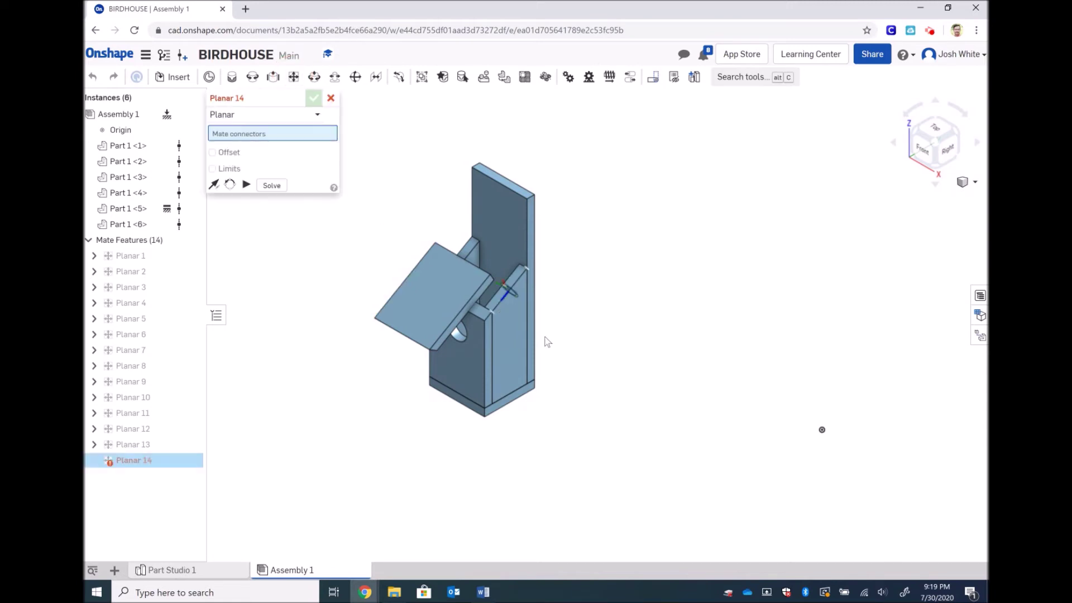
scroll(545, 340, up, 2)
scroll(546, 340, up, 2)
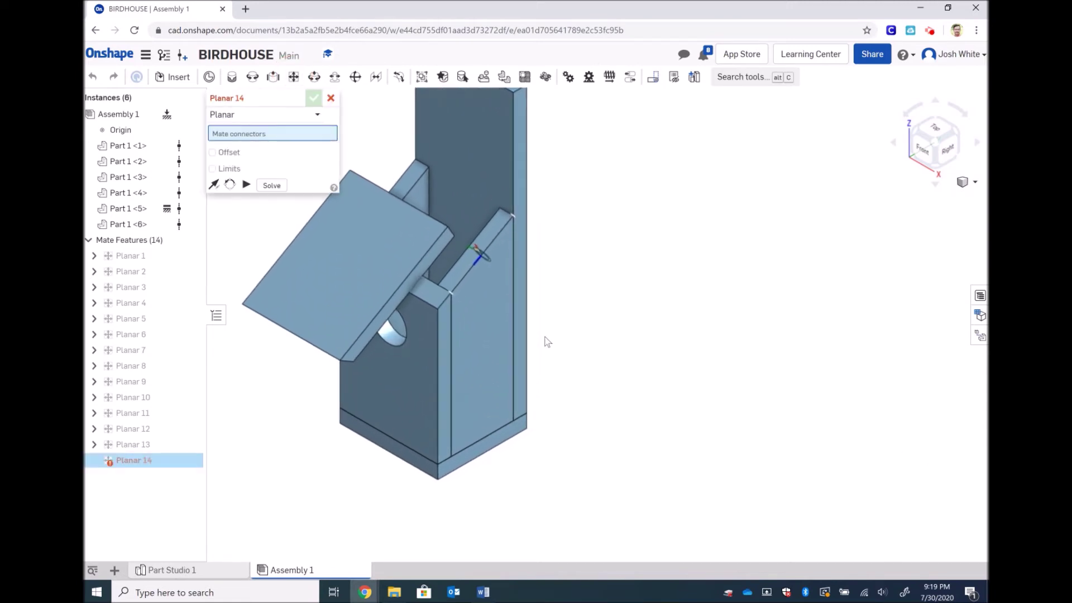
click(397, 300)
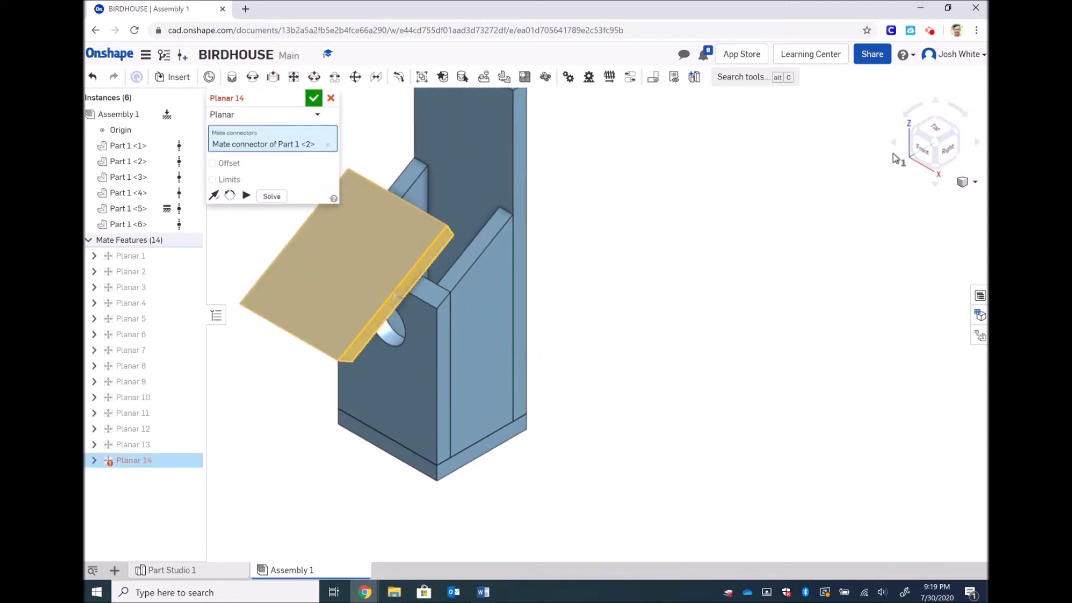
click(914, 139)
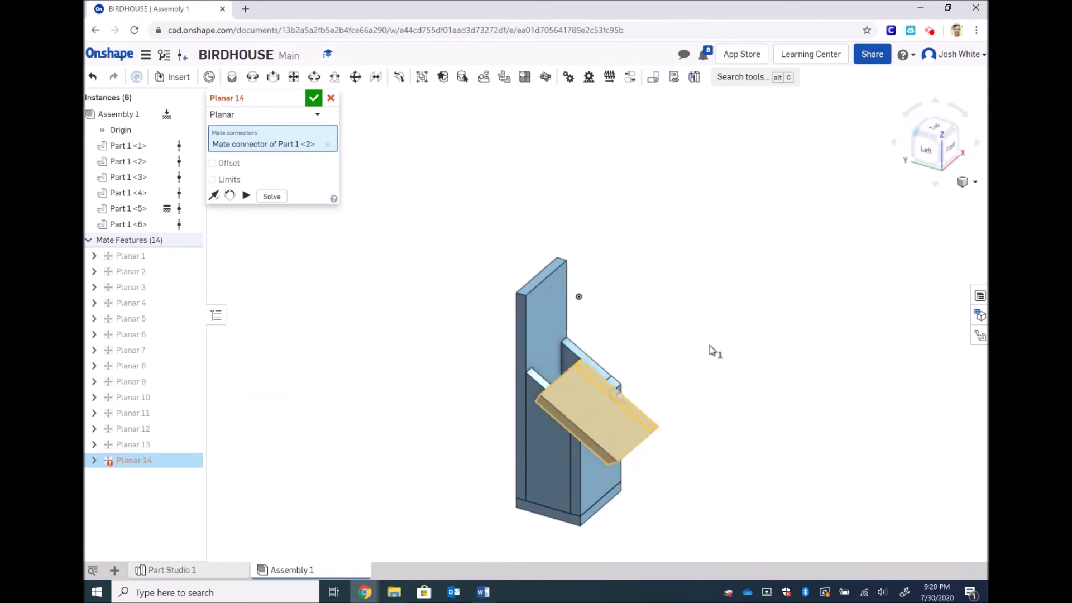
click(545, 444)
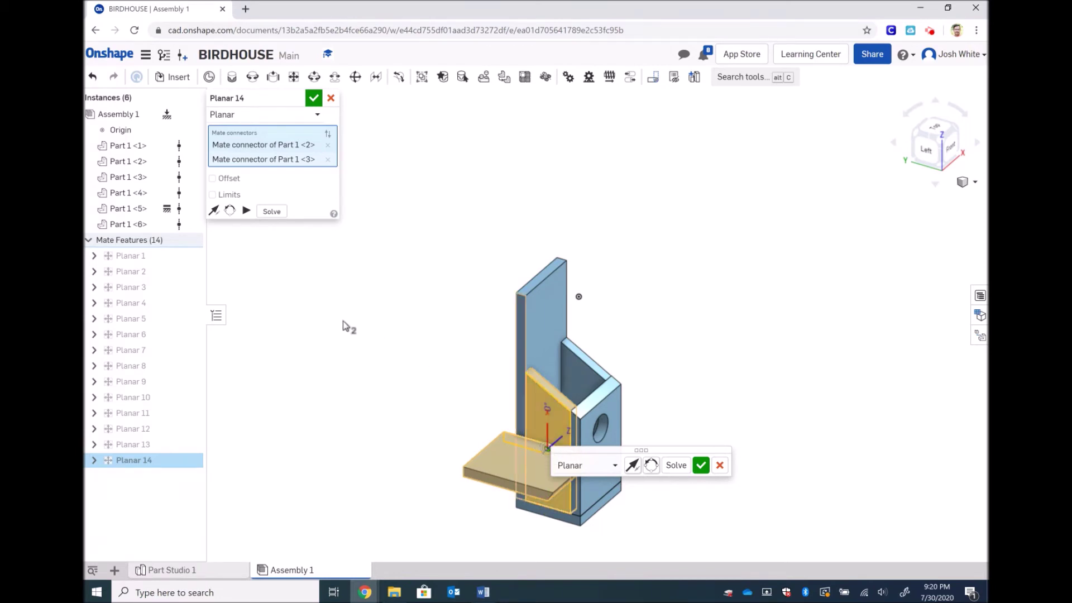
click(214, 212)
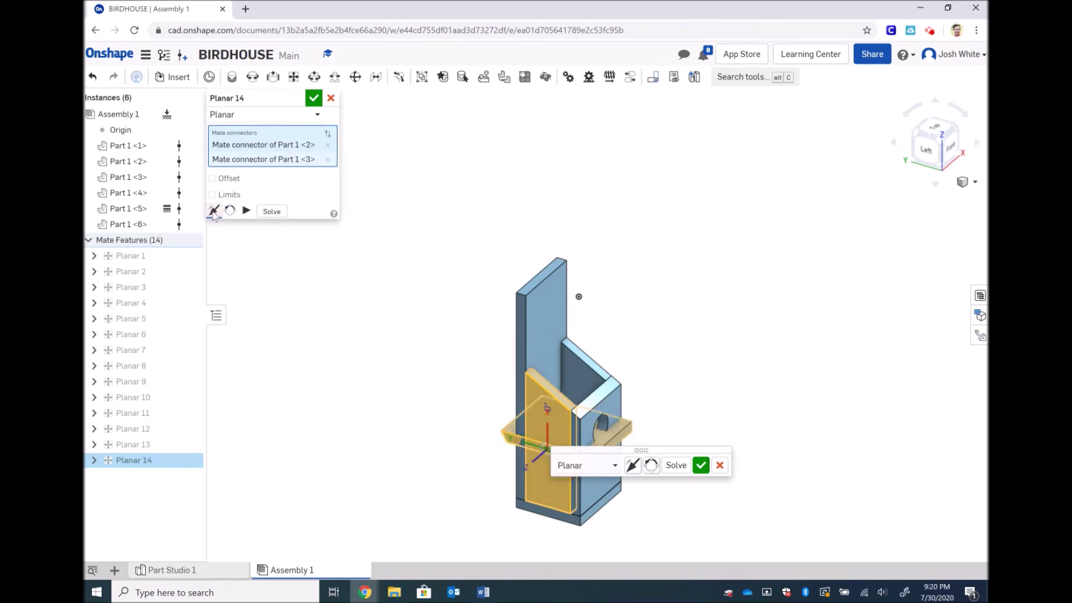
click(703, 469)
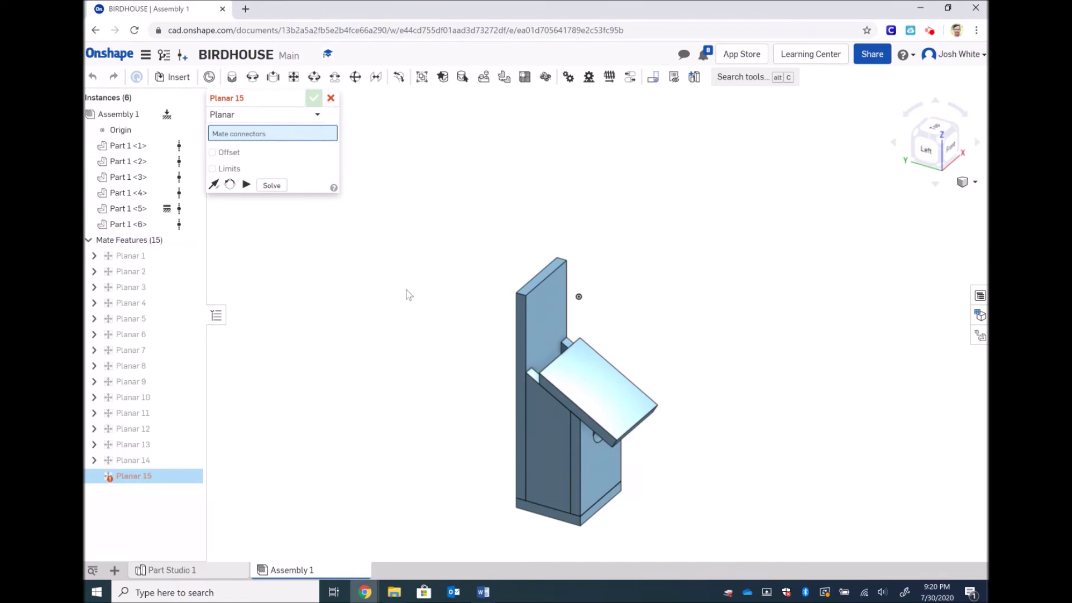
Step: Discard the Planar 15 mate started on Part 1 <5>'s connector after inspecting the roof edge
click(294, 78)
click(542, 328)
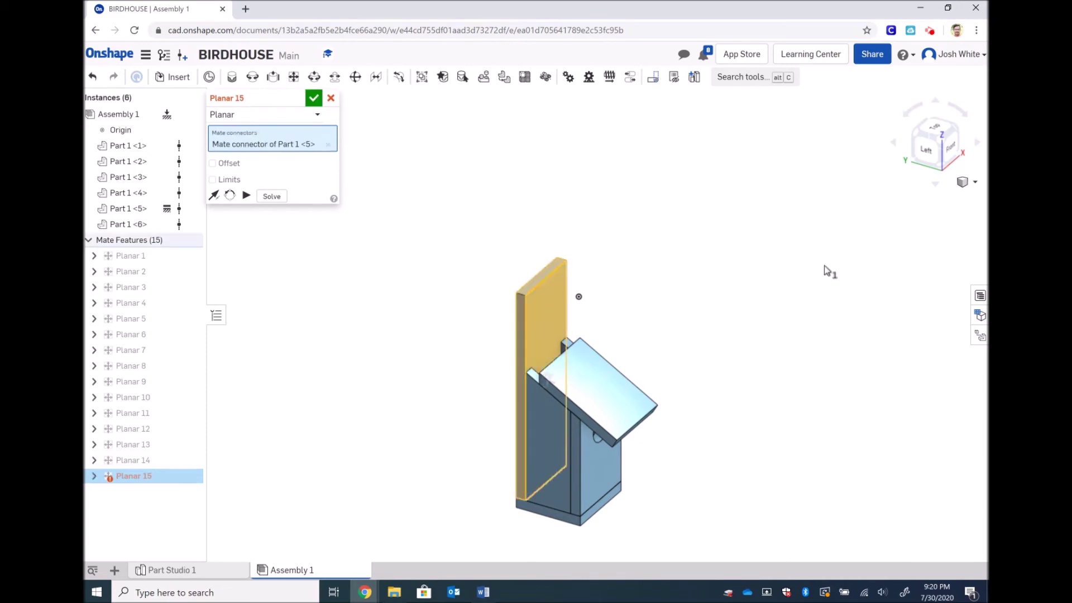
click(925, 150)
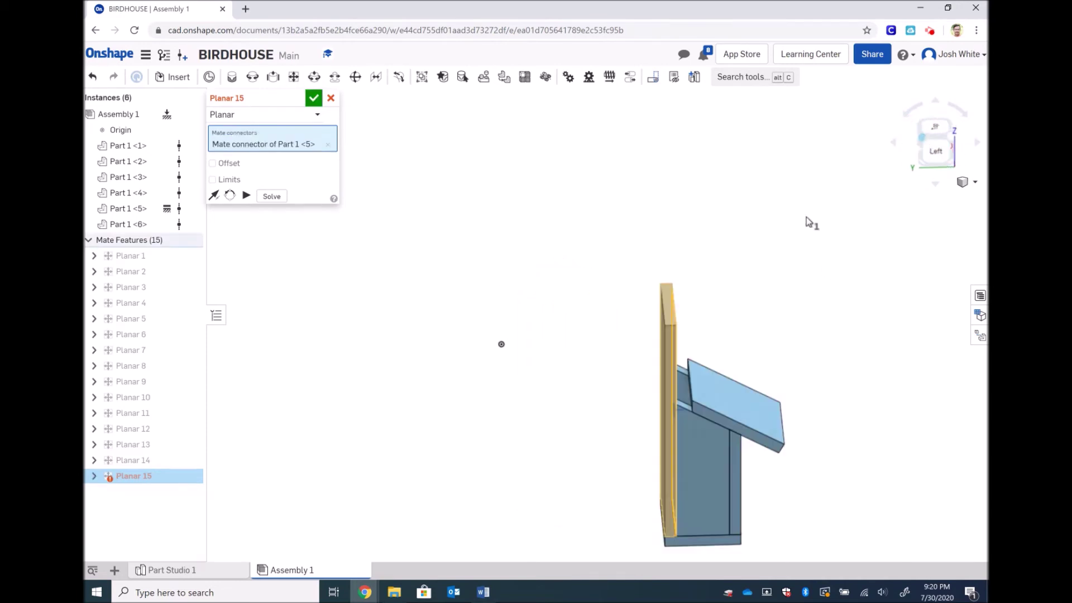
right_drag(805, 218, 354, 433)
scroll(785, 330, up, 5)
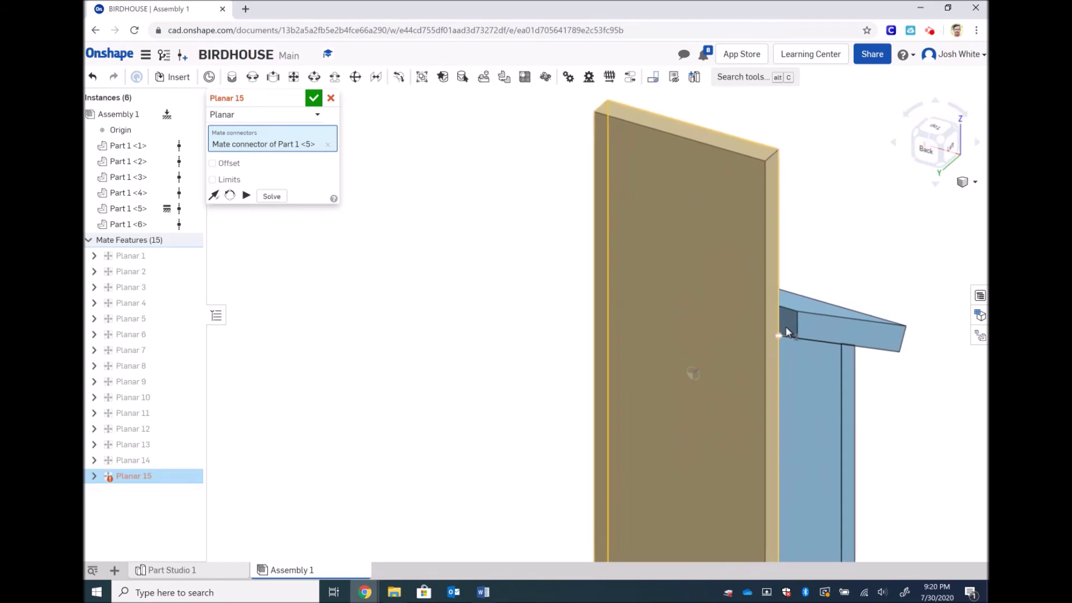
scroll(786, 329, up, 3)
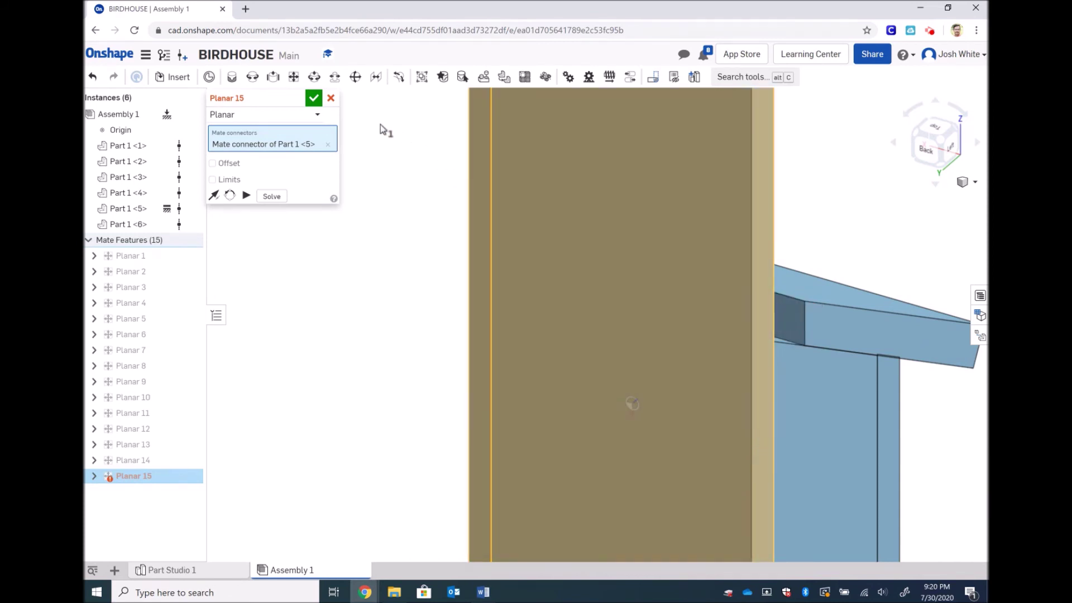
click(331, 98)
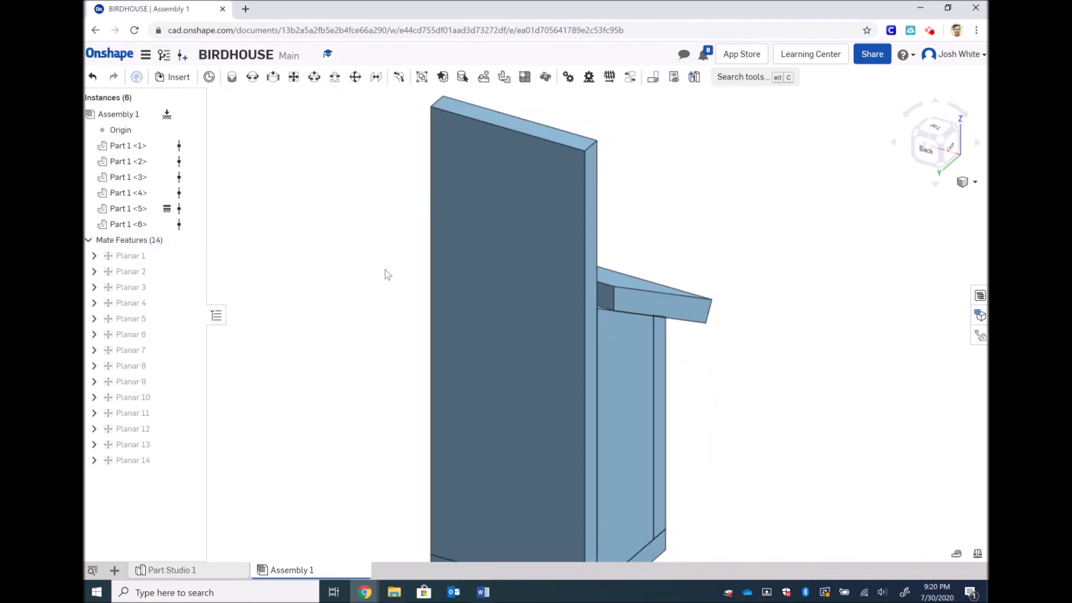
Step: Drag the roof piece outward along the side's slanted top, checking it from the Left view
click(610, 299)
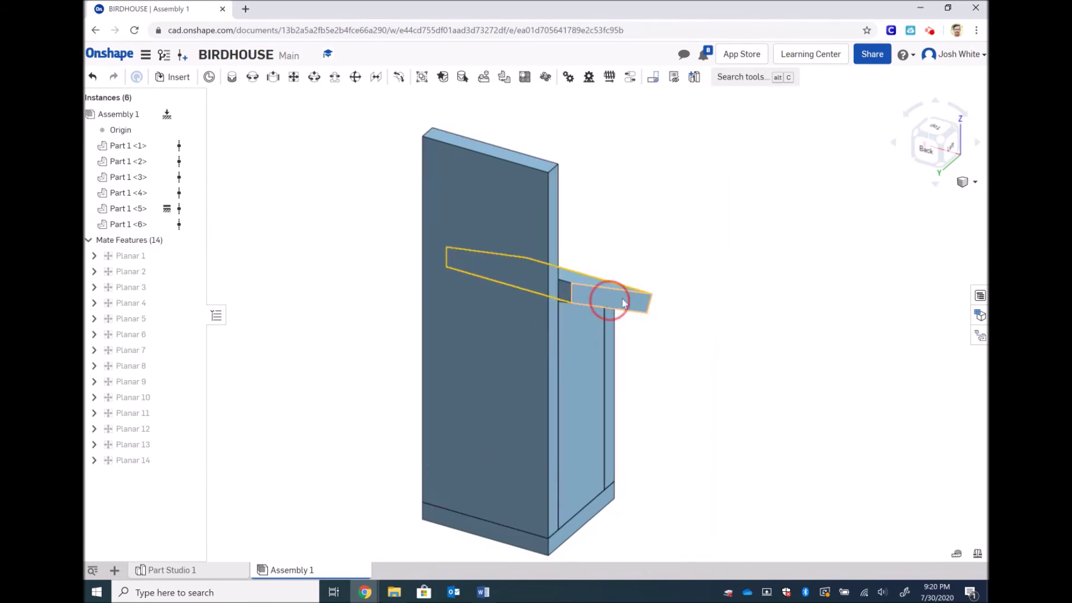
click(701, 300)
click(729, 306)
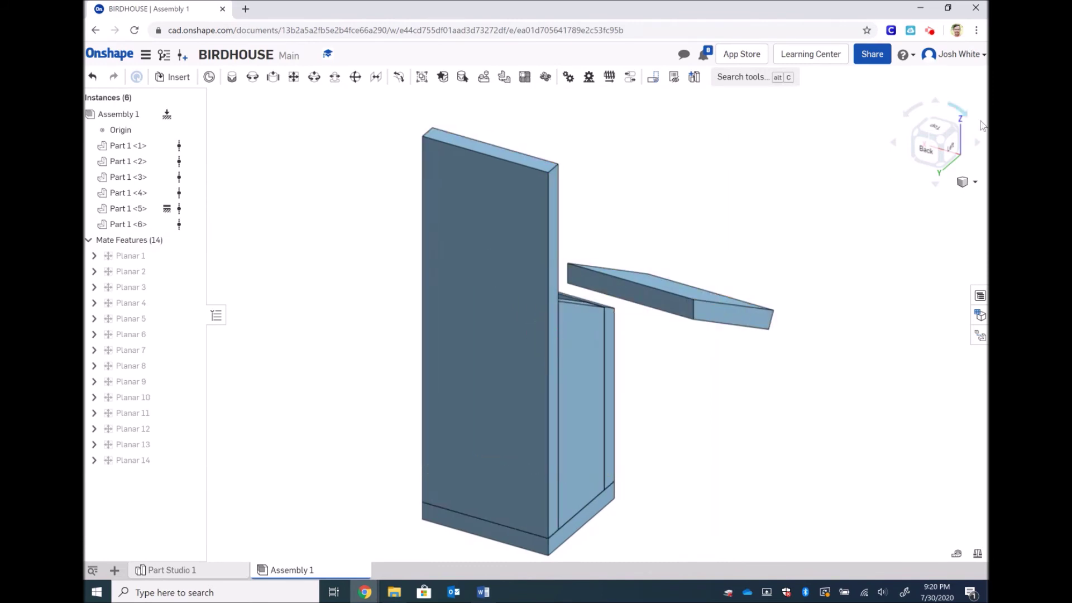
click(952, 151)
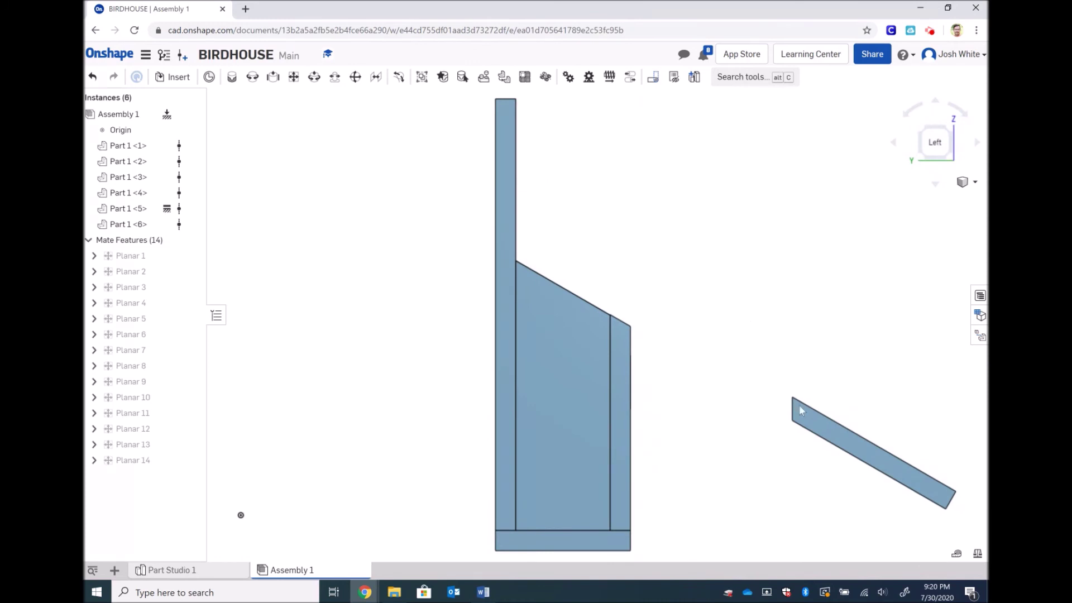
click(808, 418)
click(590, 304)
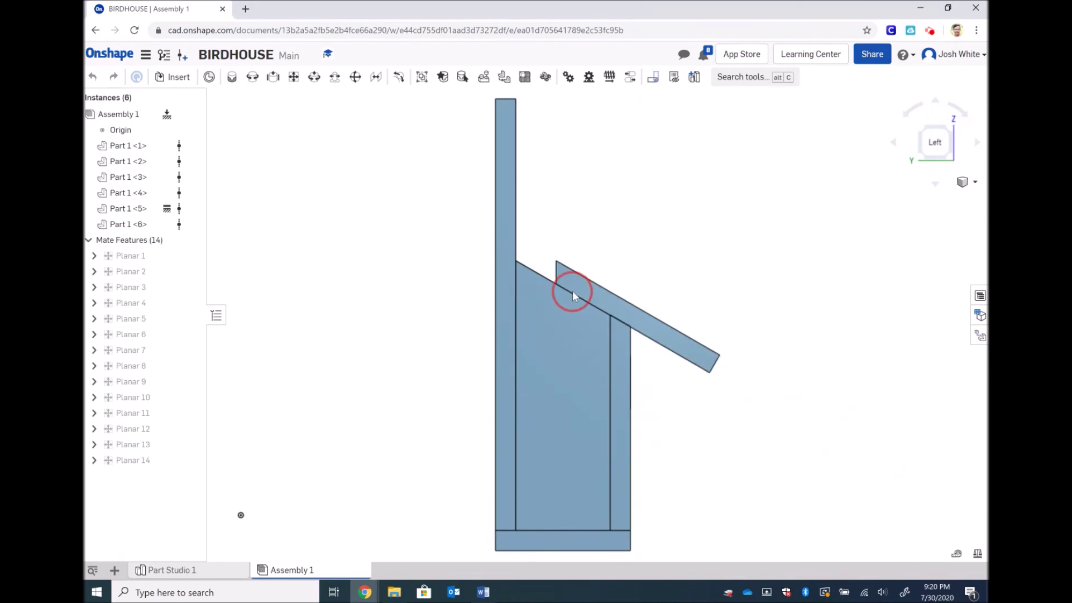
drag(572, 292, 759, 404)
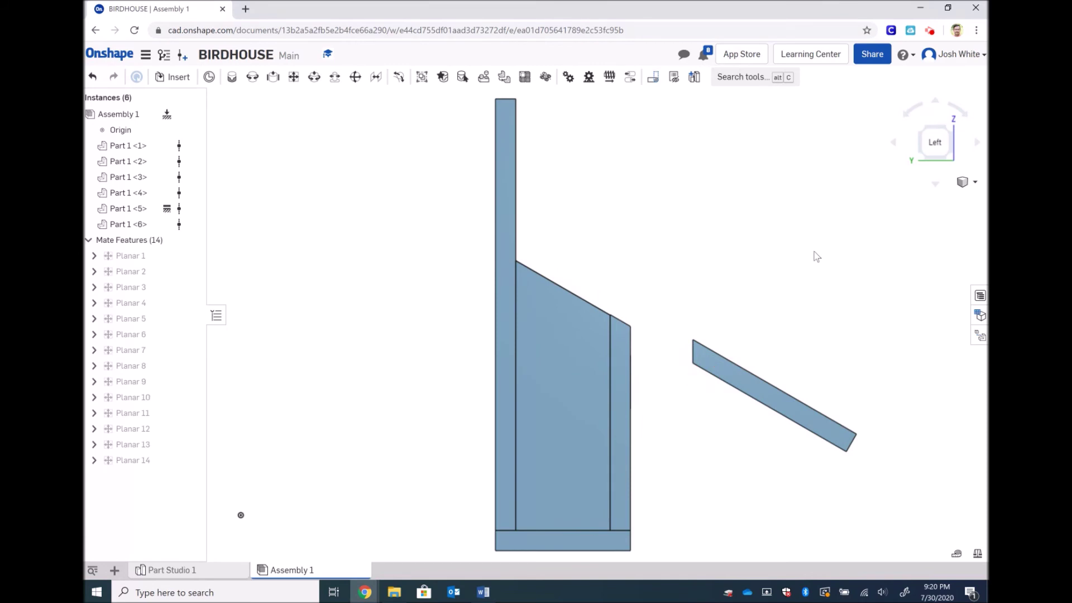
click(921, 129)
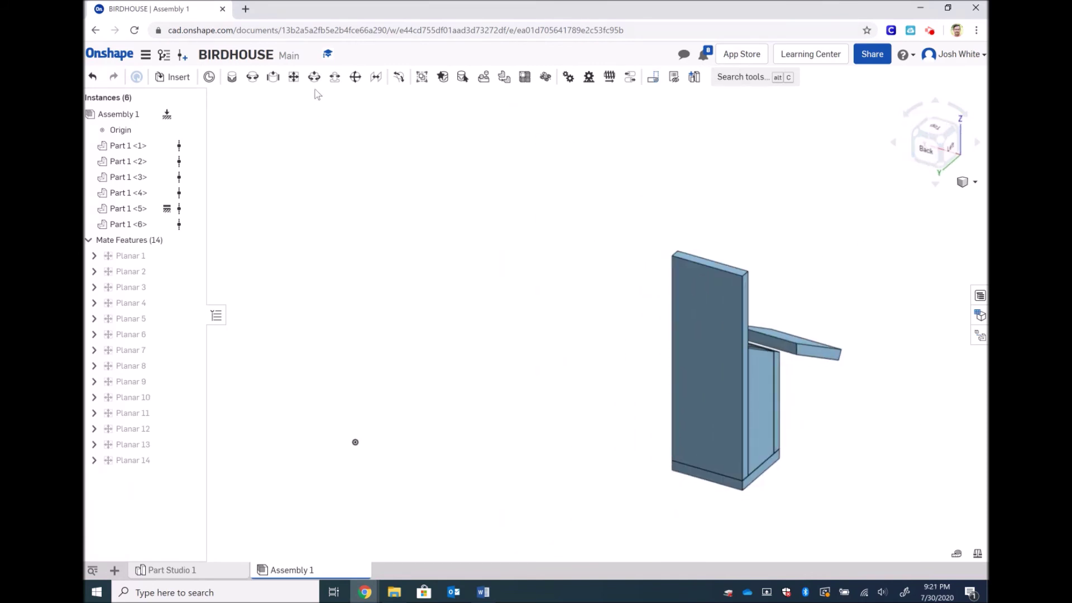
Step: Add a planar mate between a roof connector and Part 1 <5>'s connector, discarding the empty Planar 16
click(293, 76)
scroll(802, 371, up, 3)
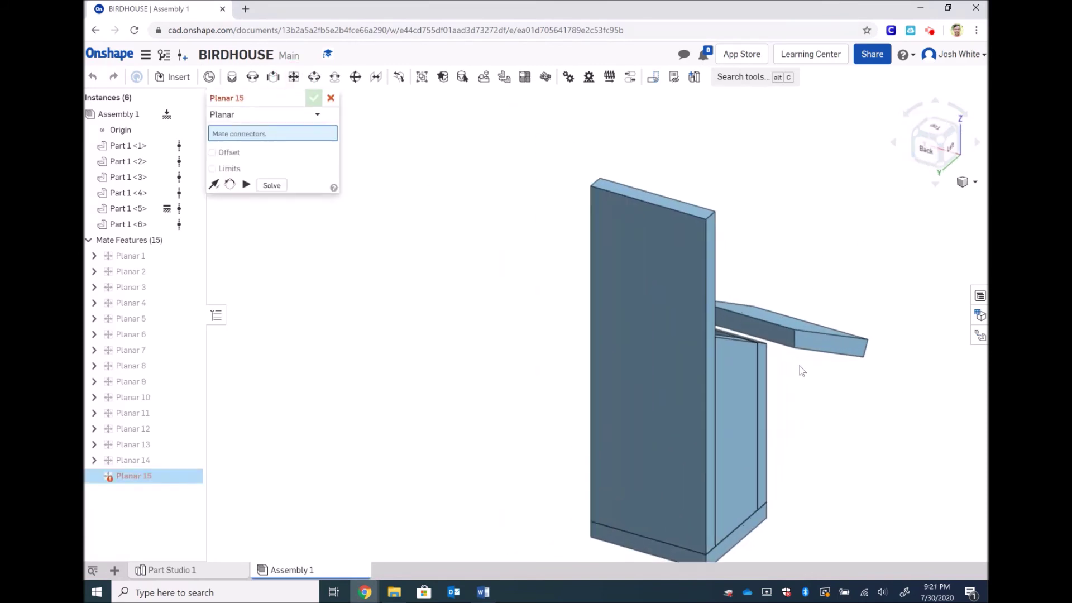
scroll(802, 370, up, 1)
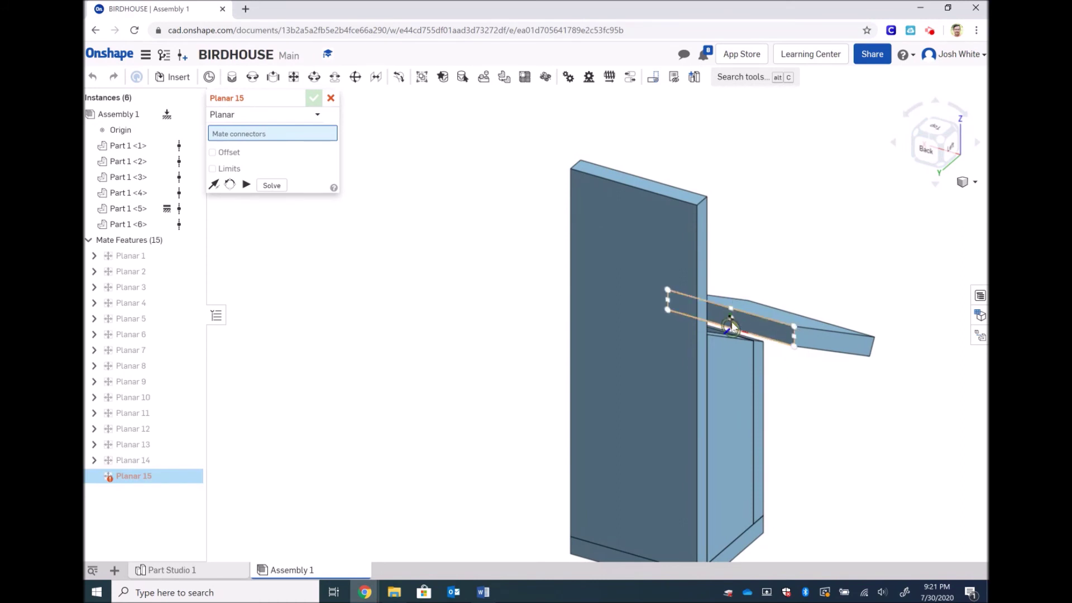
click(732, 326)
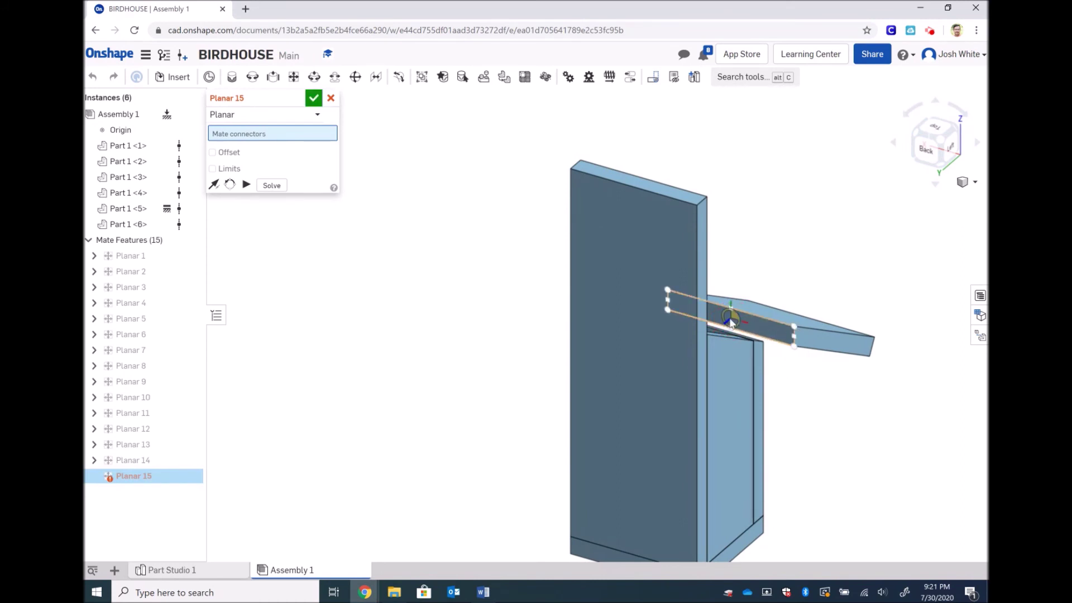
click(955, 130)
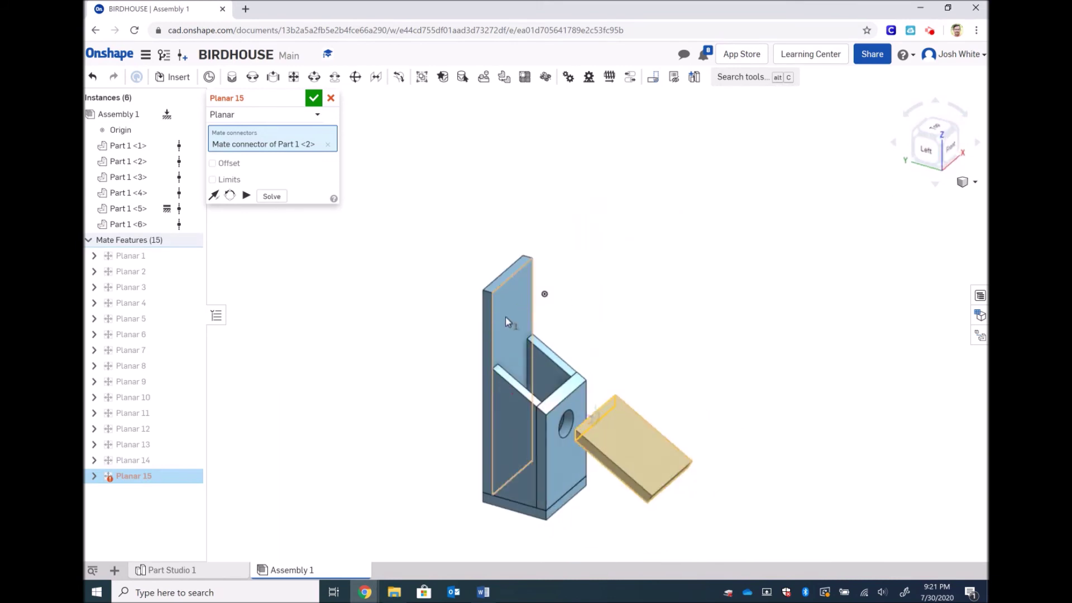
click(505, 318)
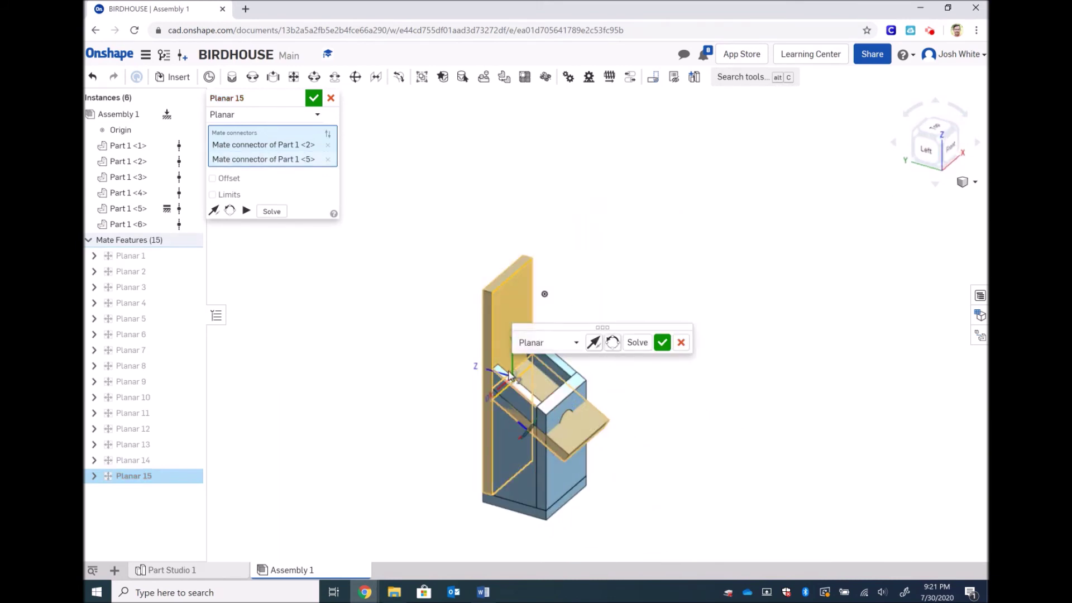
click(662, 342)
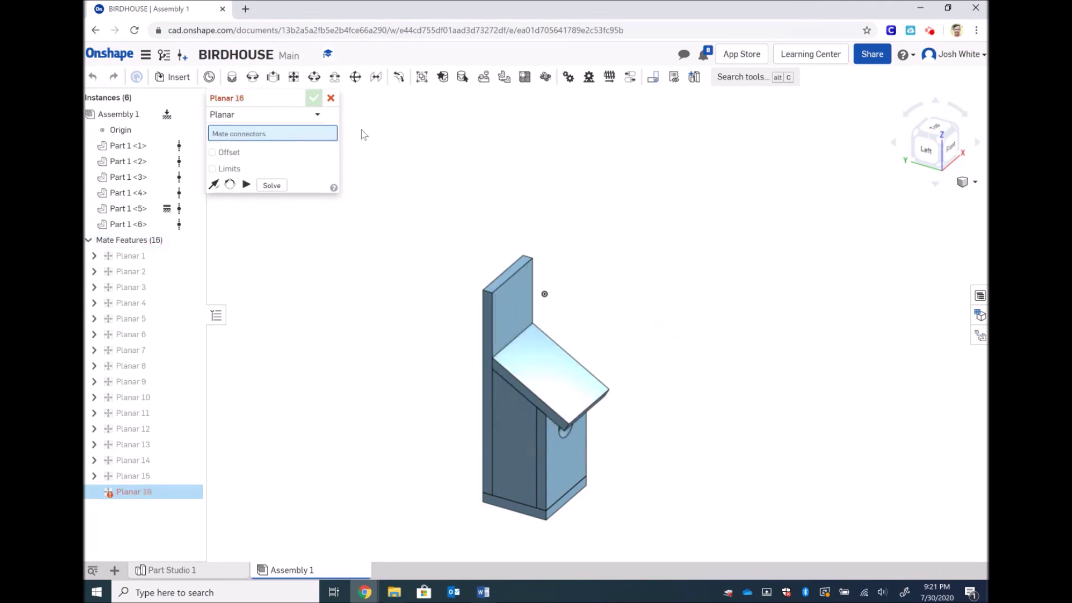
click(330, 98)
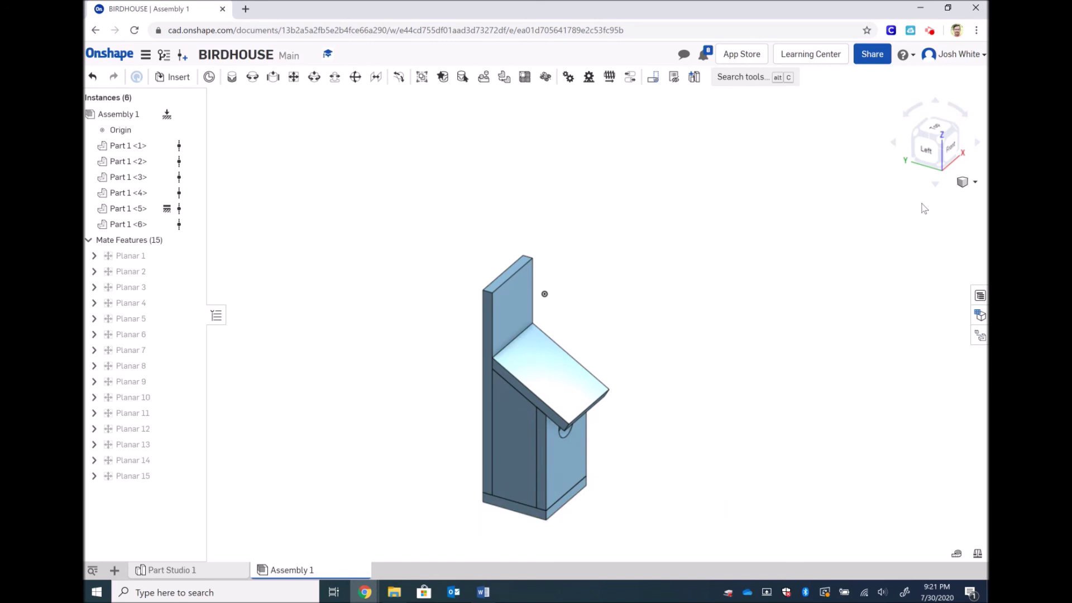
click(956, 132)
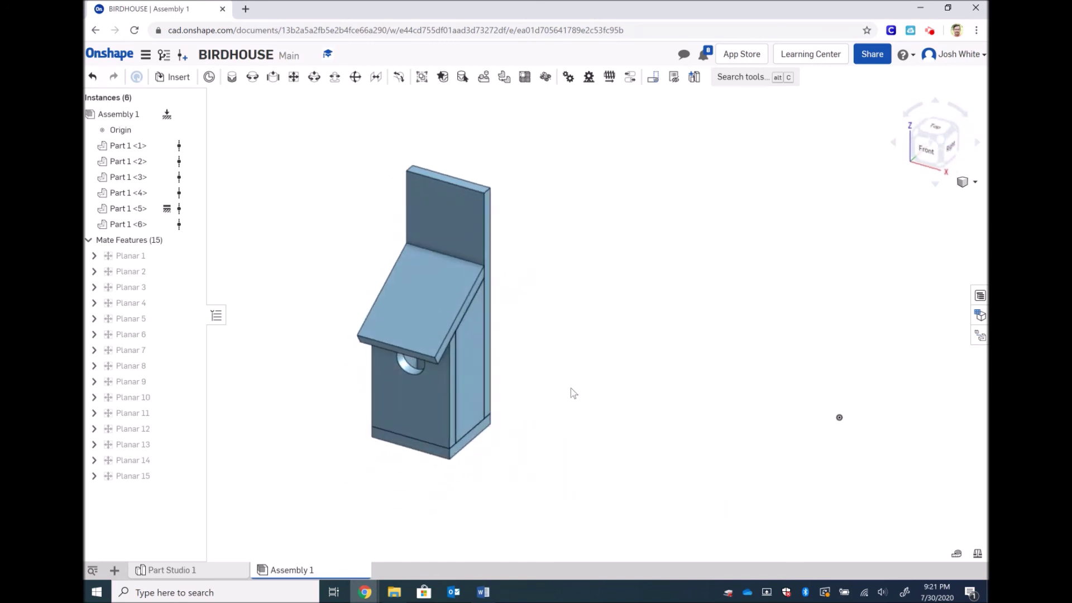